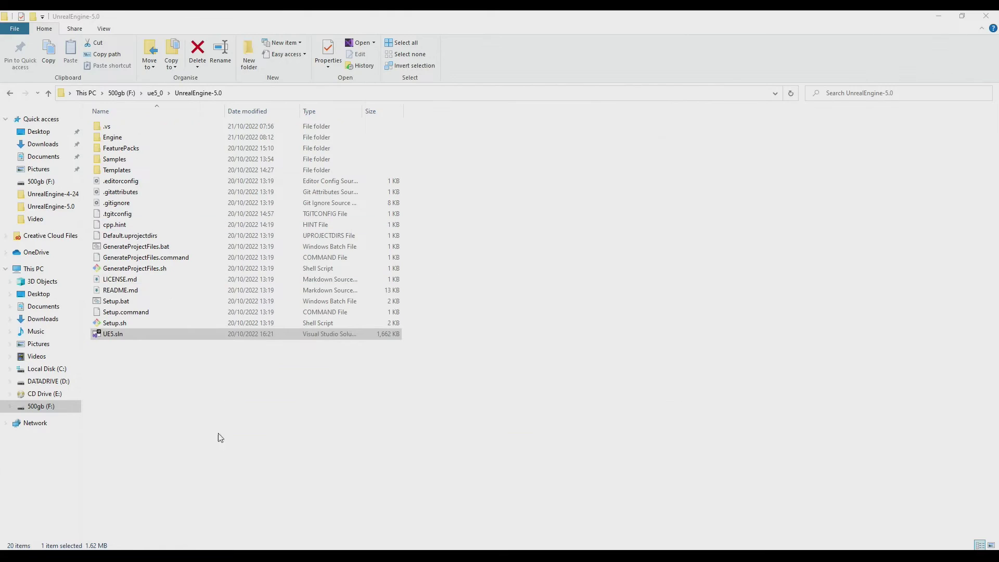
Step: Open the UE5.sln solution from the UnrealEngine-5.0 folder in Visual Studio
click(118, 336)
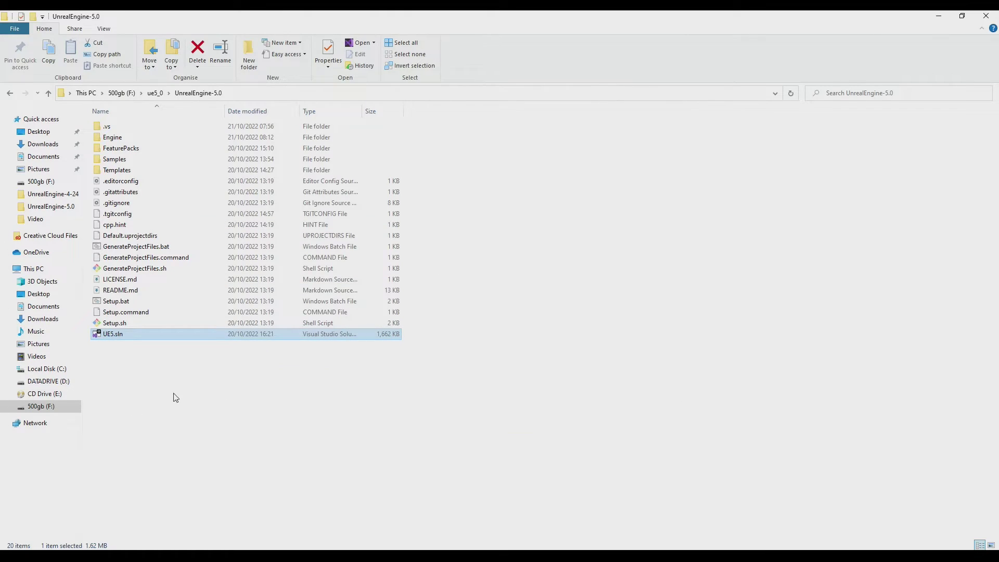
right_click(119, 341)
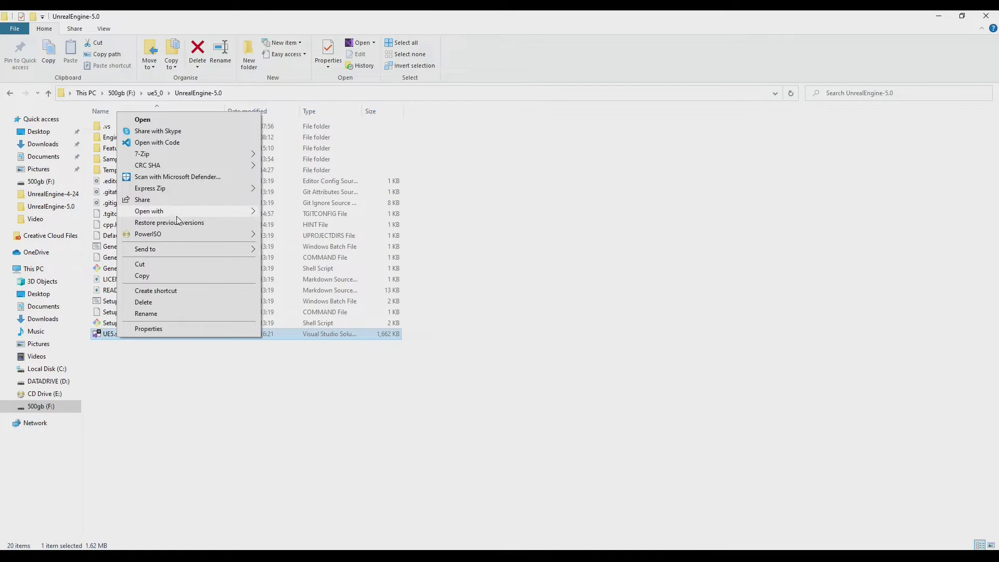
mouse_move(151, 211)
click(312, 244)
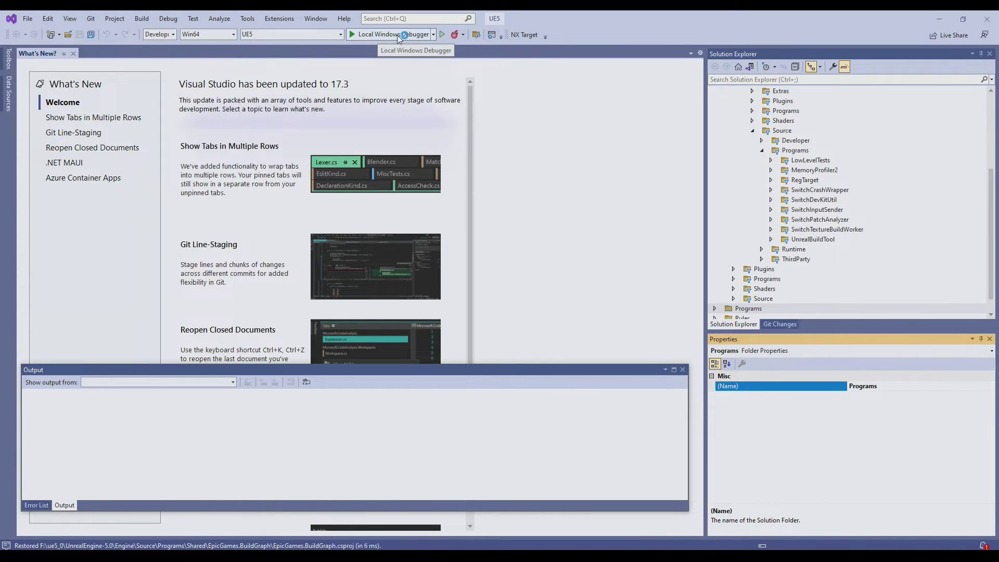
Step: Check the solution configuration and platform choices, and run the UE5 project with the Local Windows Debugger
click(159, 34)
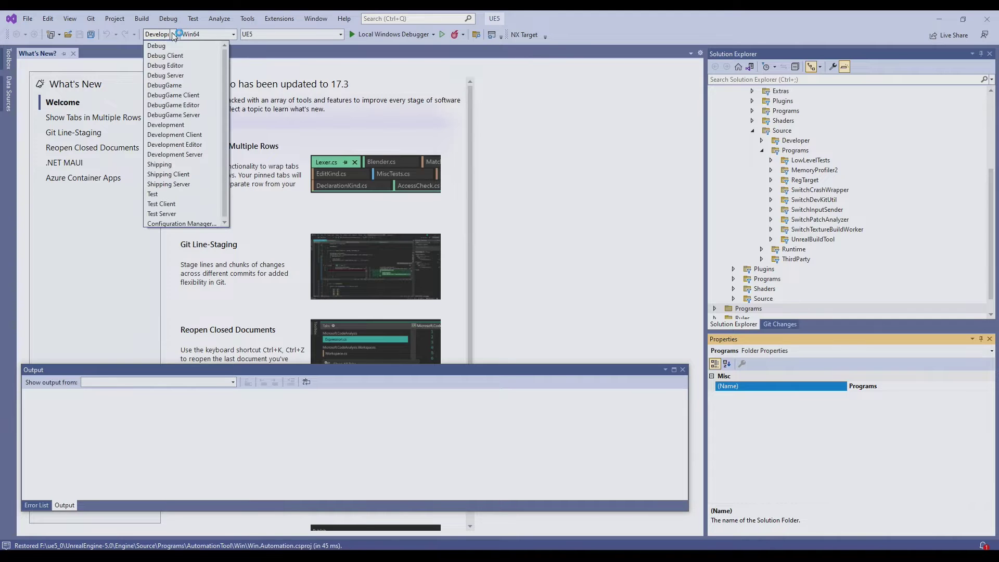
click(237, 36)
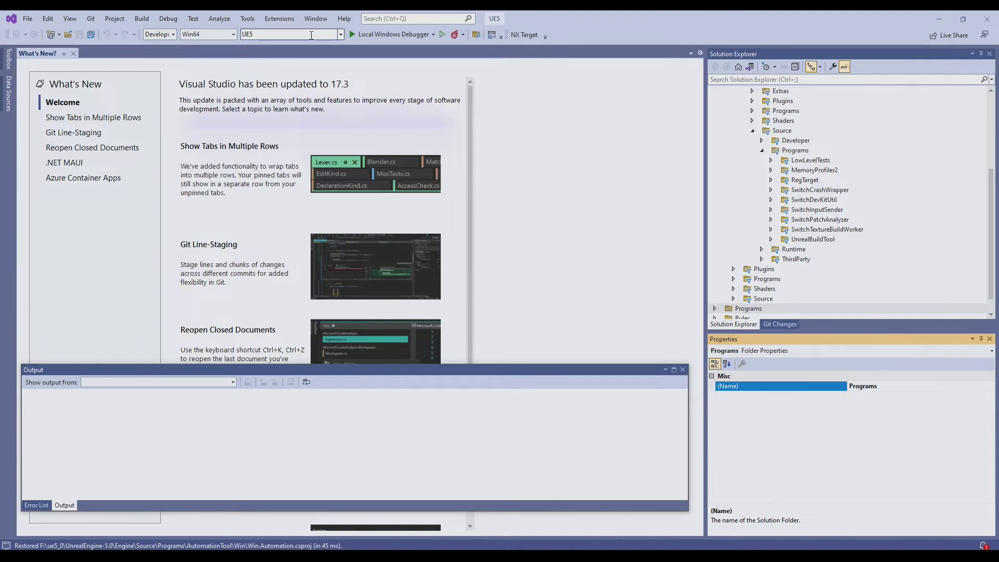
click(384, 34)
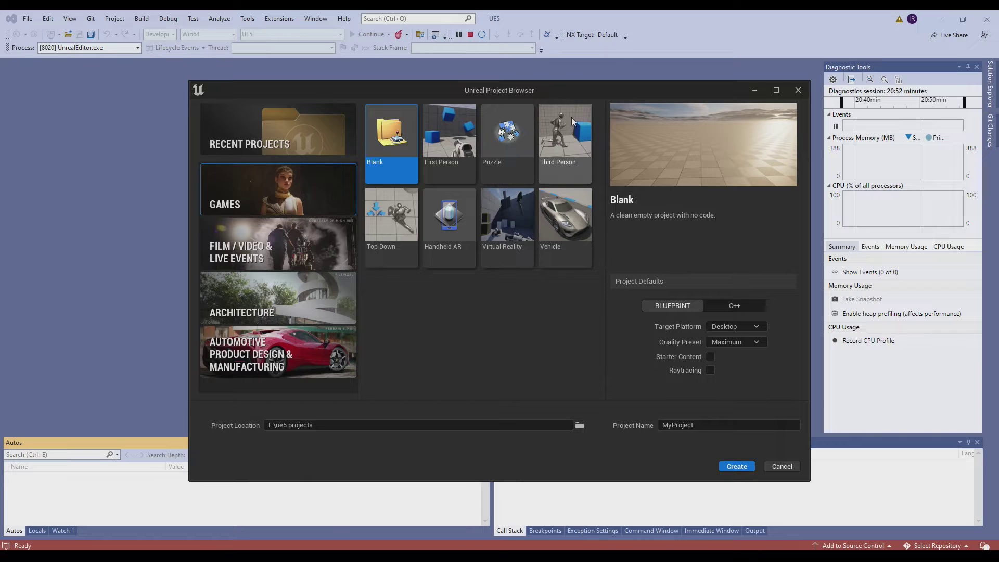
Step: Choose the Third Person game template with Mobile as target platform and the Scalable quality preset
click(557, 139)
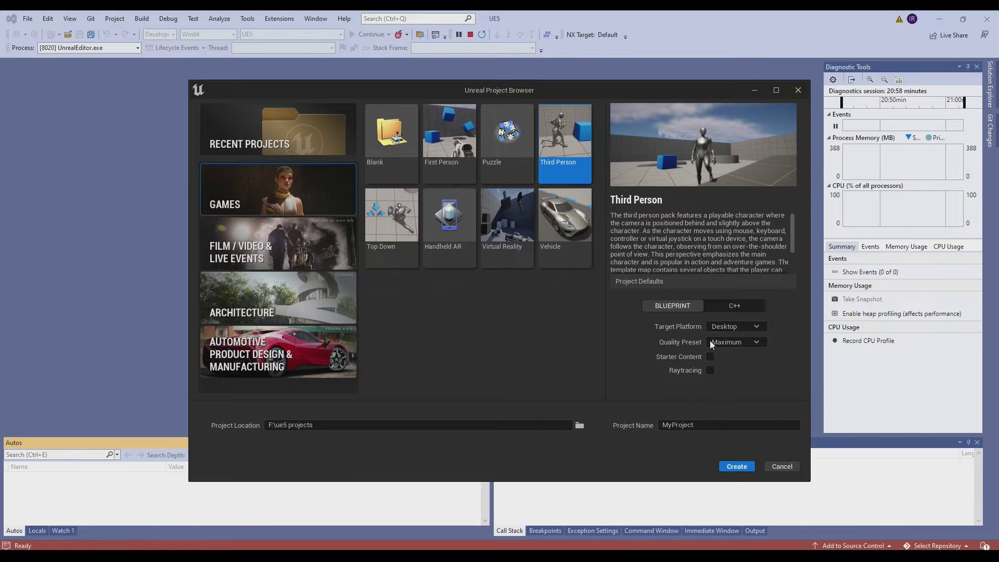
click(723, 327)
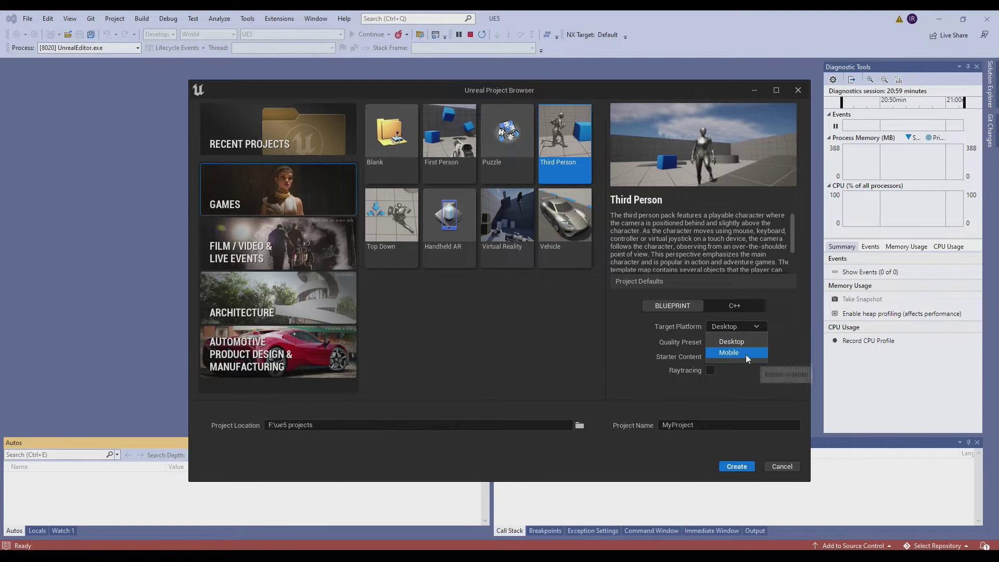
click(729, 353)
click(736, 343)
click(736, 369)
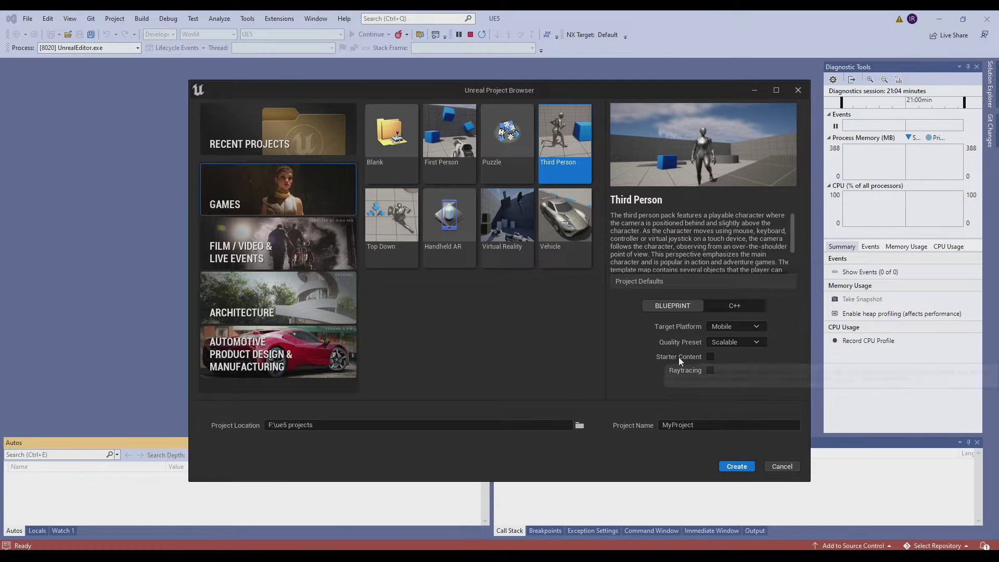
Step: Name the project ue5_test1 and create it in F:\ue5 projects
click(701, 427)
text(ue5_test1)
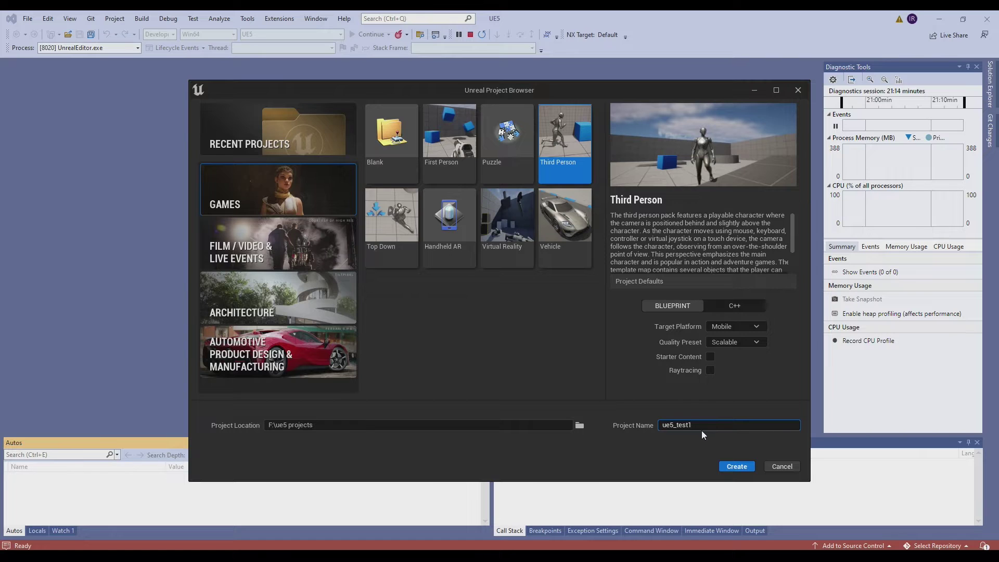
click(740, 466)
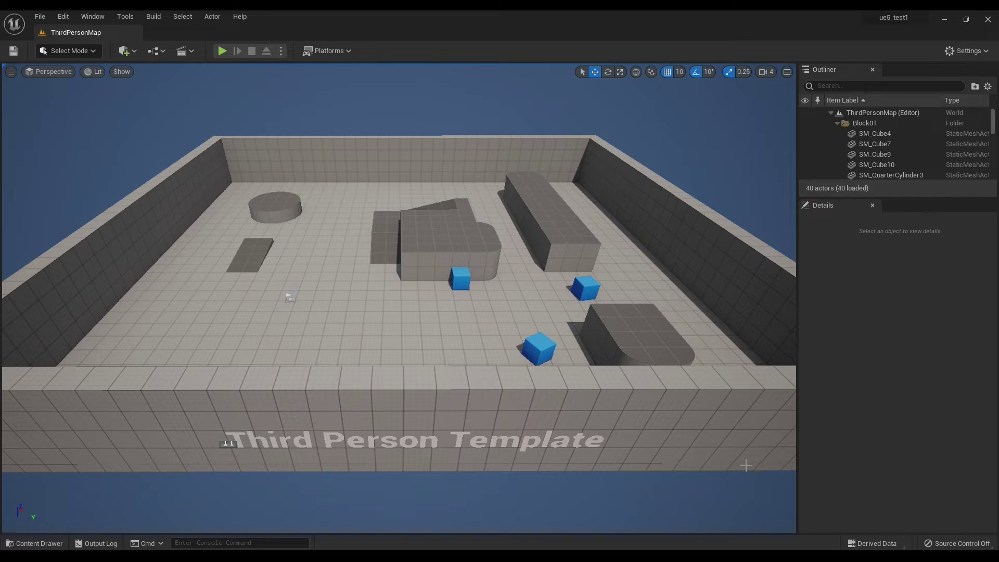
scroll(325, 277, down, 1)
scroll(325, 276, down, 1)
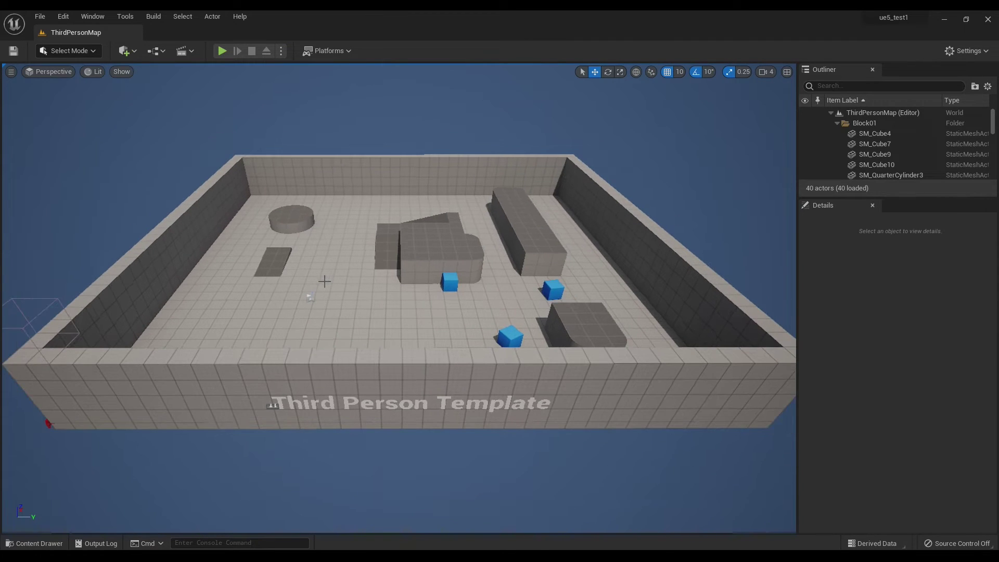
scroll(325, 281, up, 1)
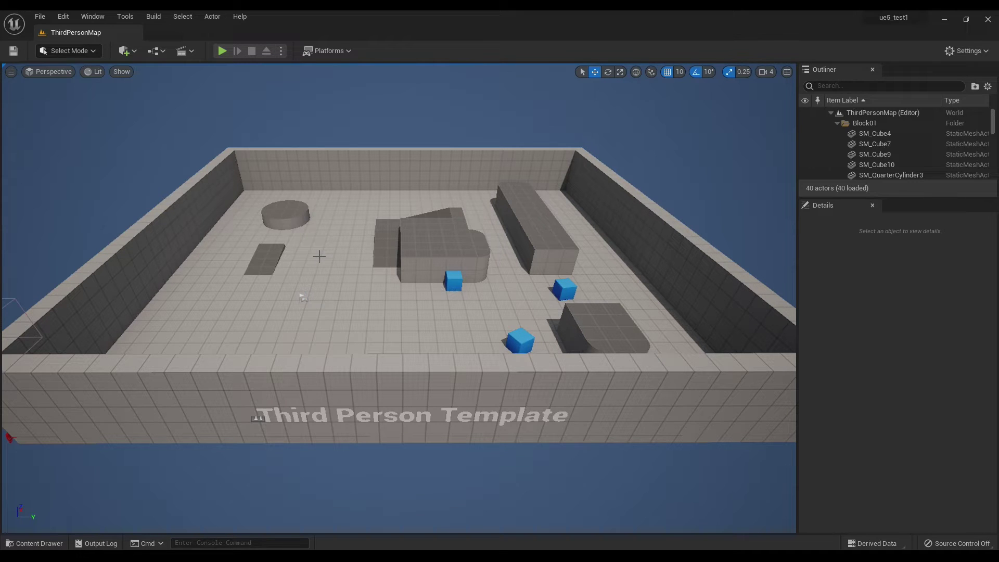
Step: Package the project for the Switch platform into the BUILDS folder on drive F
click(351, 52)
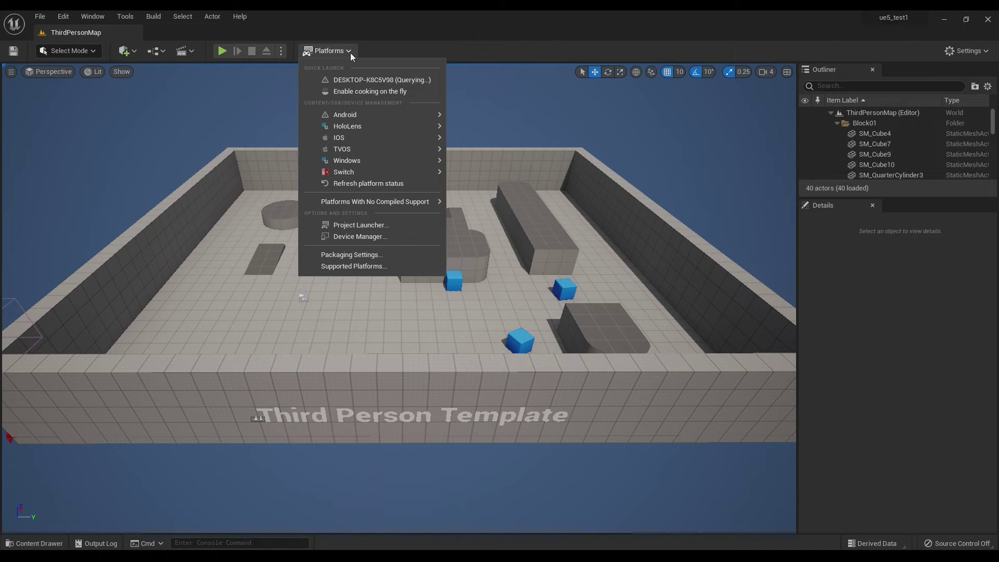
mouse_move(375, 177)
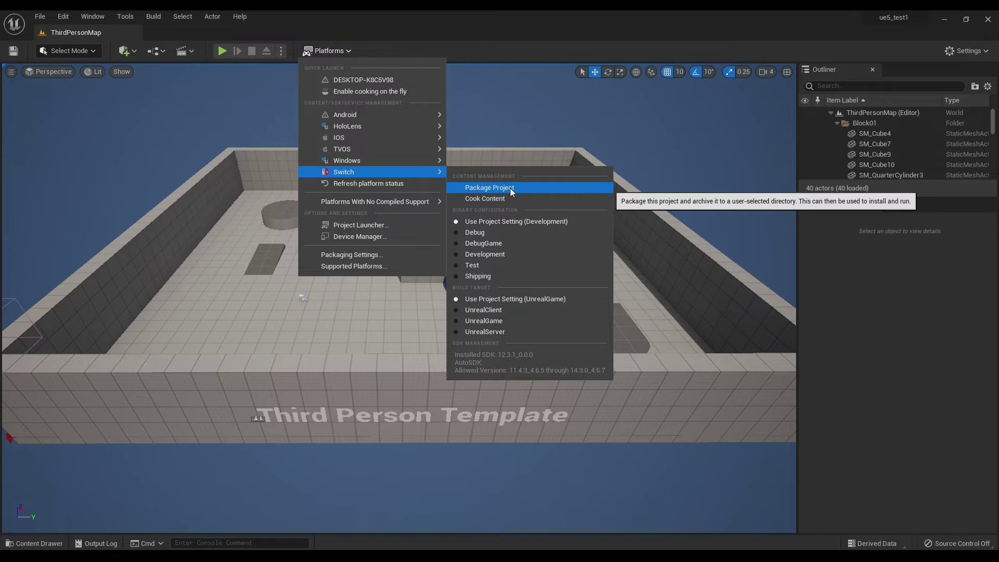
click(510, 189)
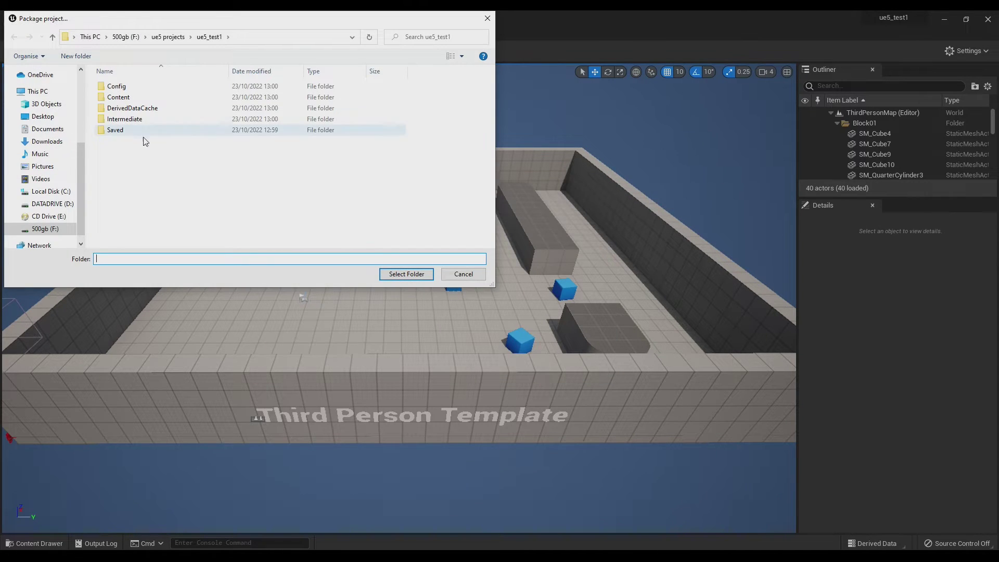
click(40, 229)
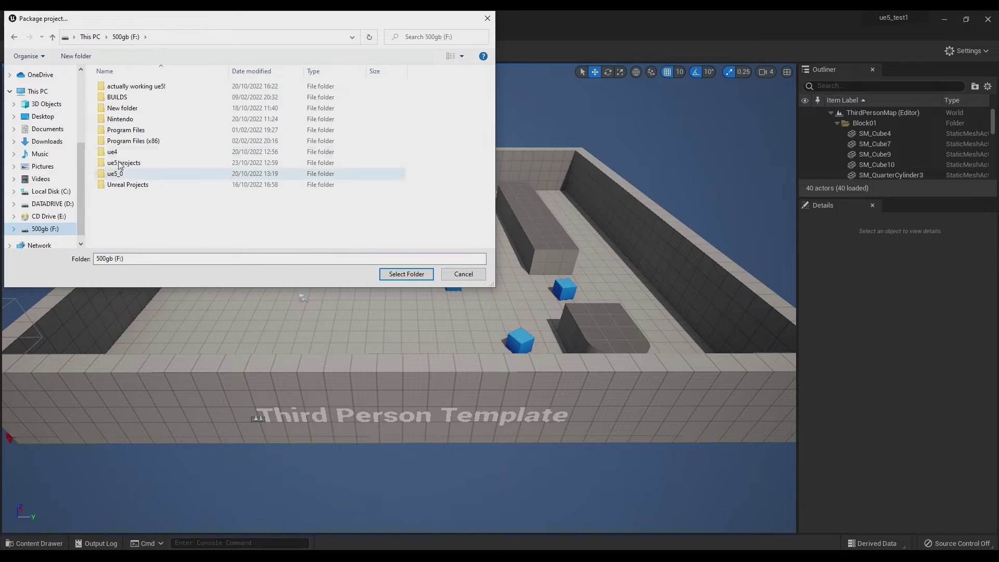
double_click(121, 99)
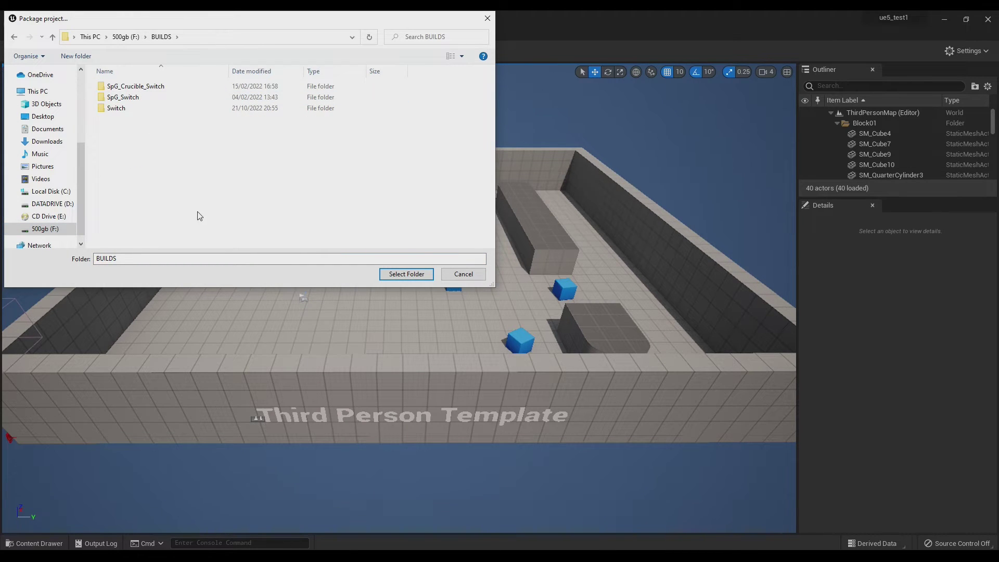
click(398, 273)
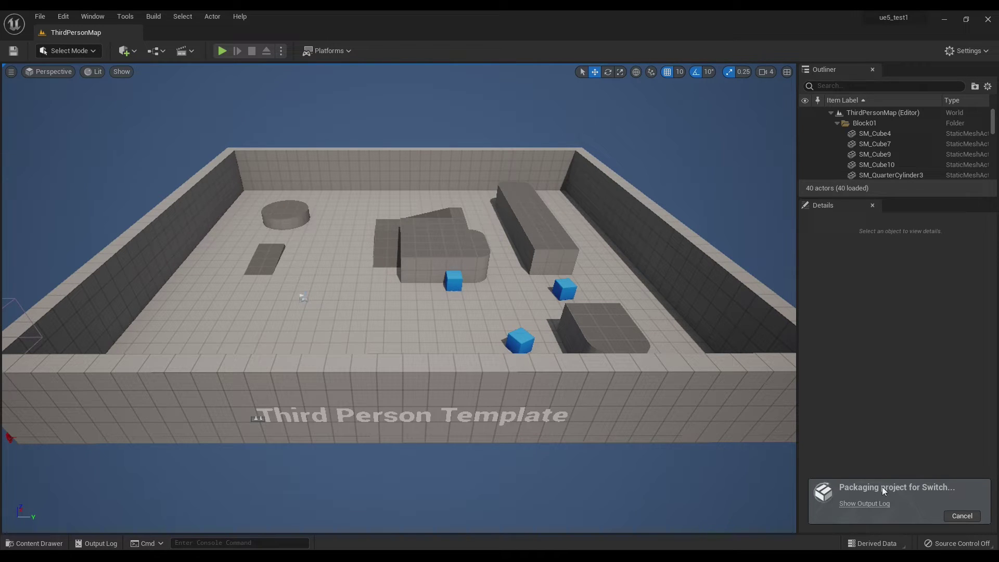
Step: Show the packaging output log in an enlarged, repositioned window and check the final build result line
click(856, 503)
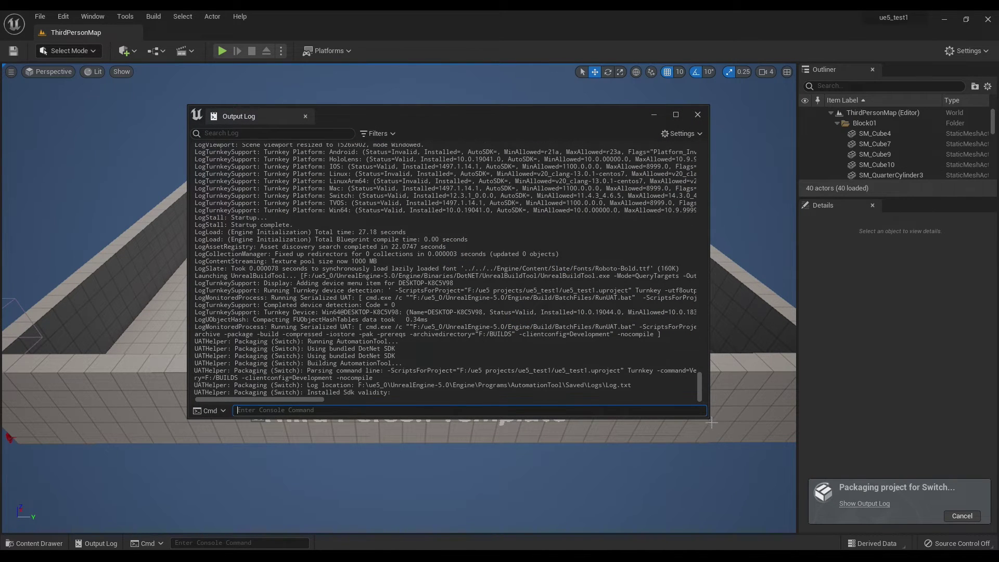
drag(710, 422, 871, 505)
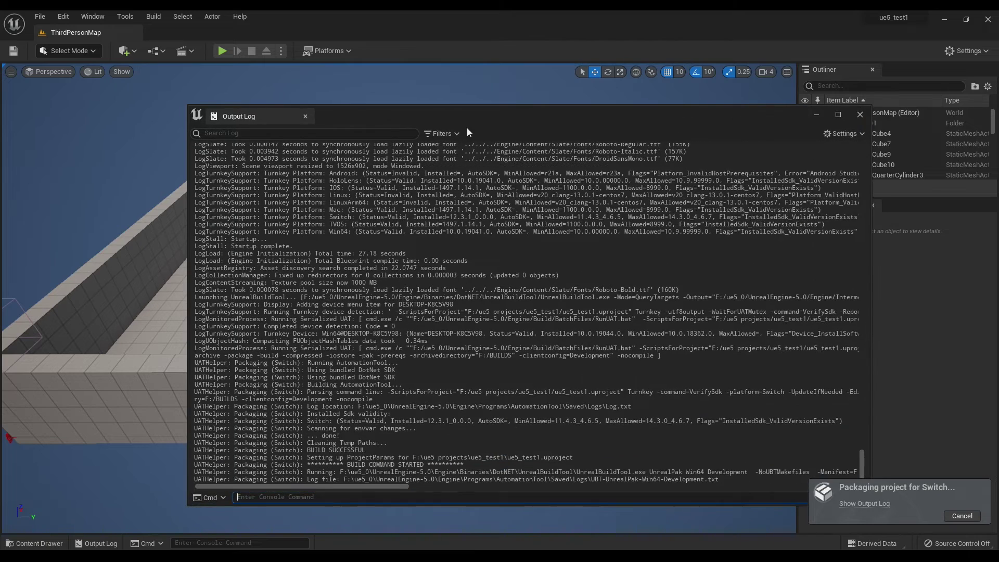
drag(466, 116, 382, 81)
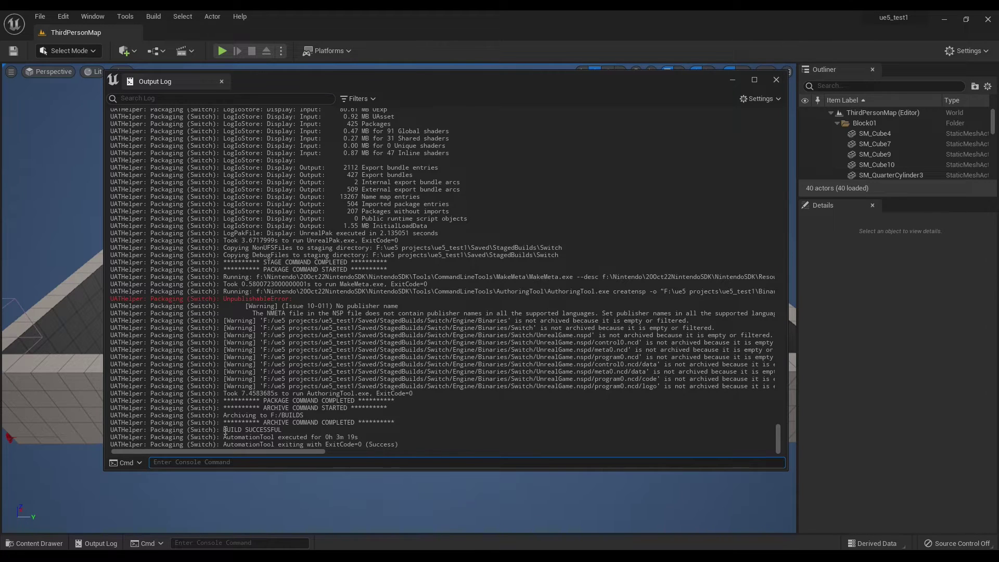
drag(223, 430, 291, 428)
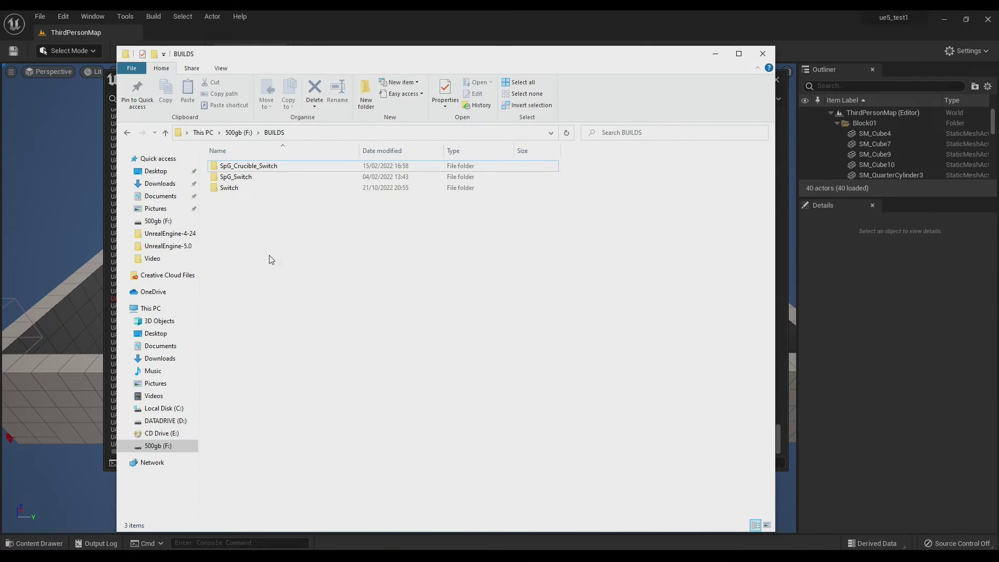
Step: Switch to File Explorer and locate the packaged UnrealGame.nsp in F:\BUILDS\Switch, refreshing the folder listing first and minimizing the window at the end
right_click(269, 255)
click(294, 299)
click(165, 133)
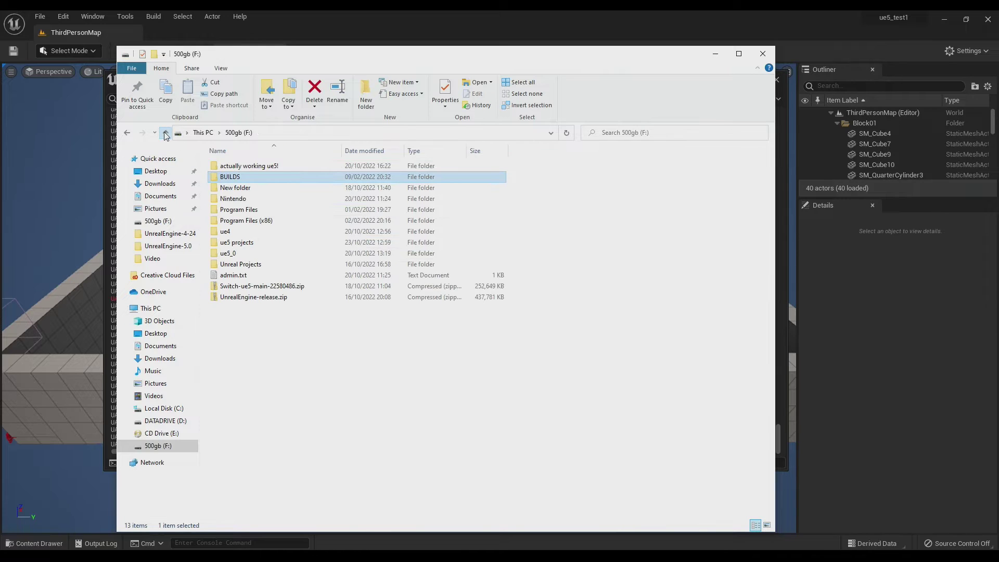
double_click(230, 177)
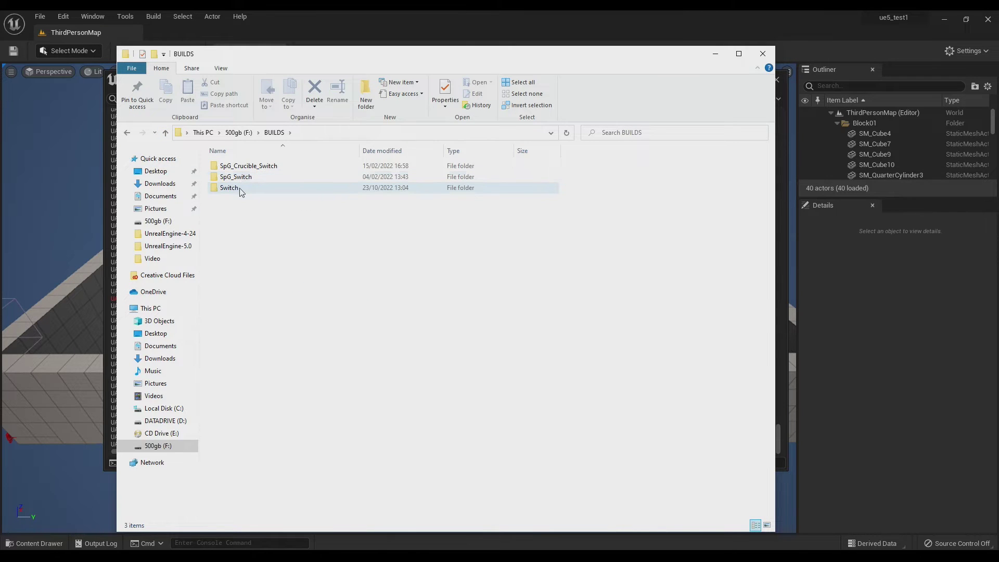
double_click(229, 188)
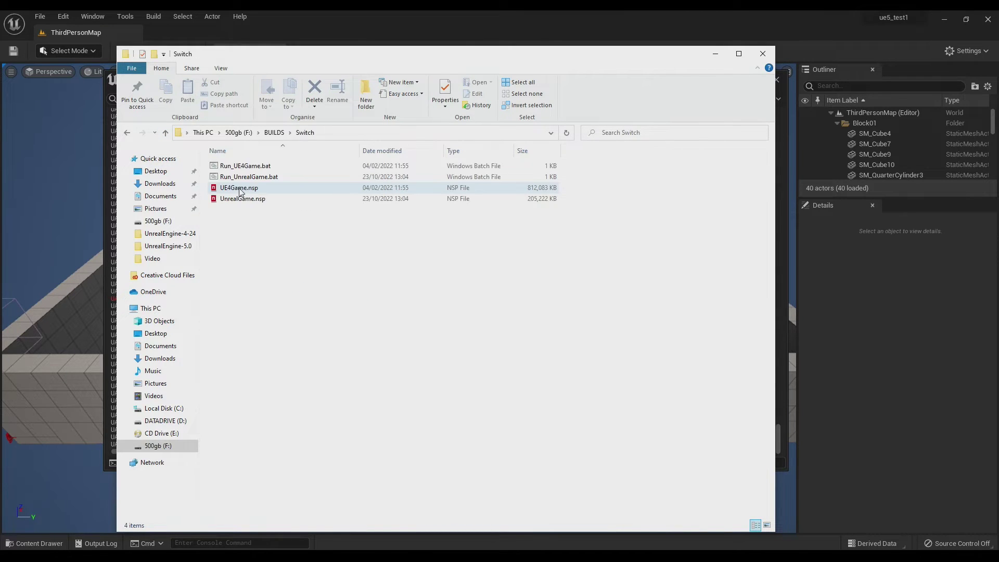
click(243, 199)
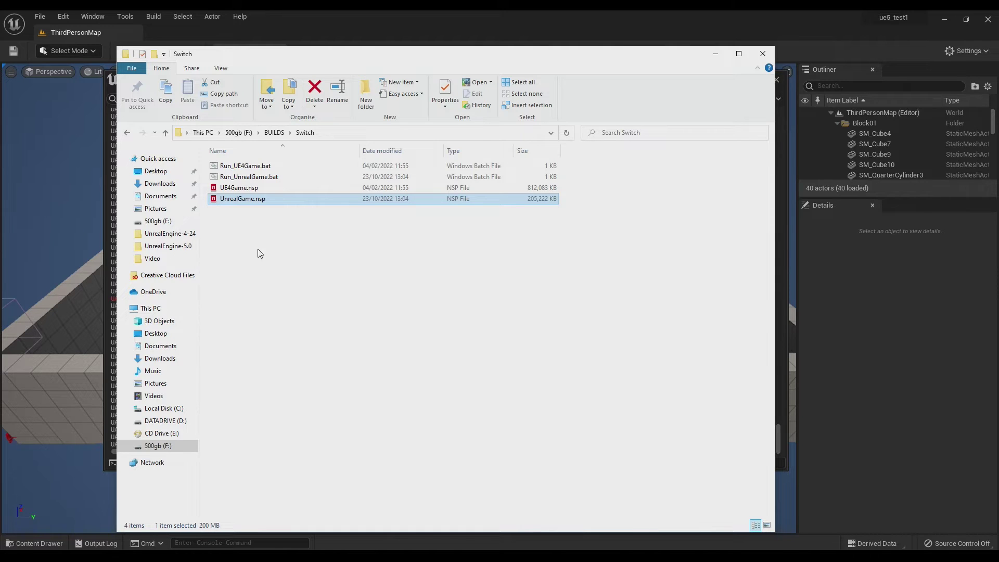
click(715, 53)
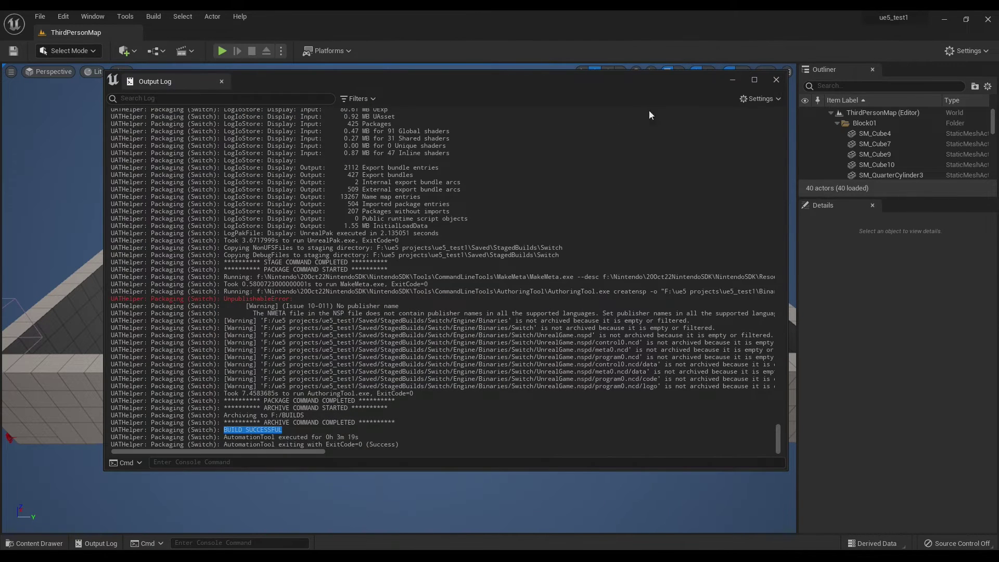
Step: Switch to Nintendo Target Manager by launching it from the most used programs
click(359, 259)
key(super)
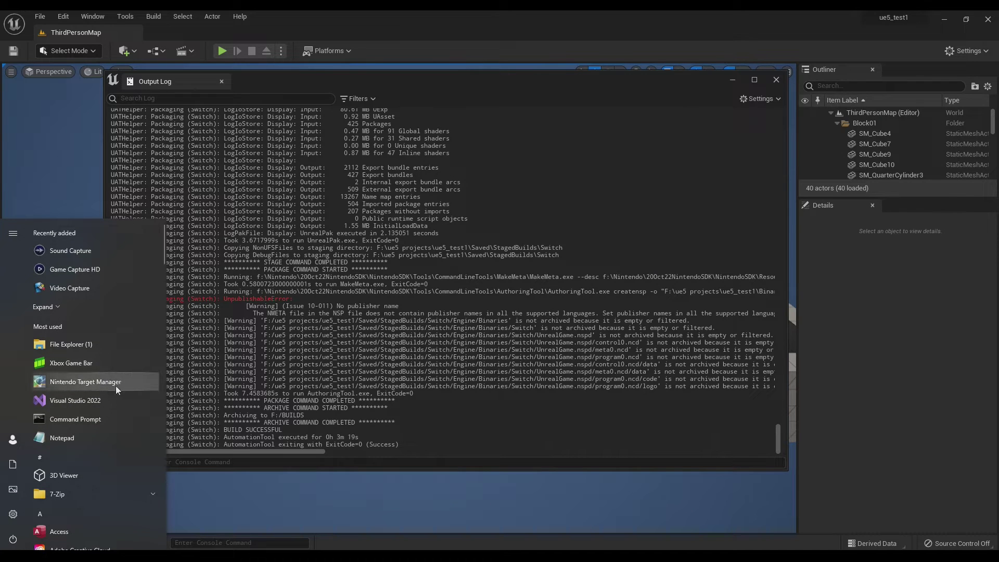
click(92, 380)
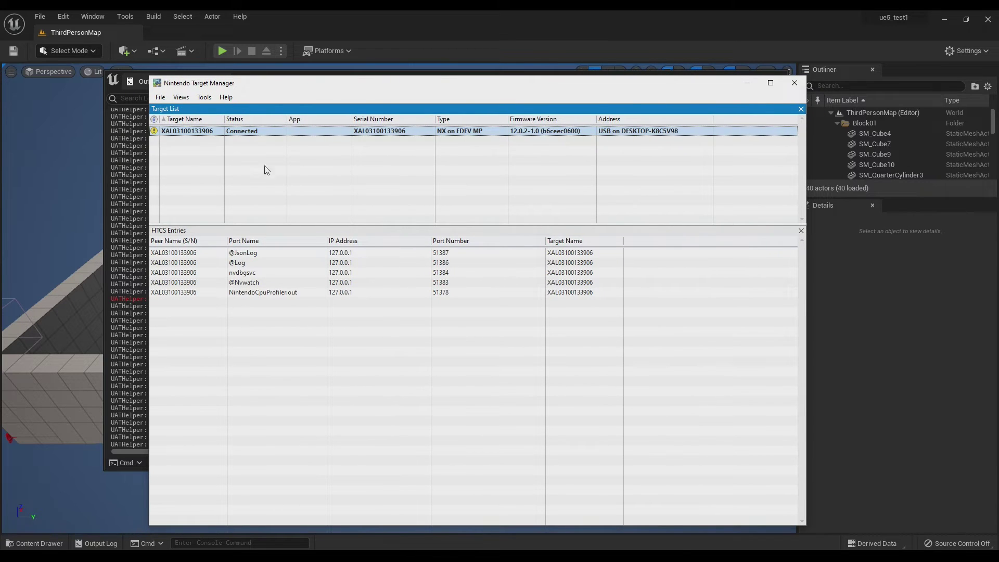
Step: Install UnrealGame.nsp from F:\BUILDS\Switch on the connected target, with System memory (NAND) as destination
right_click(239, 133)
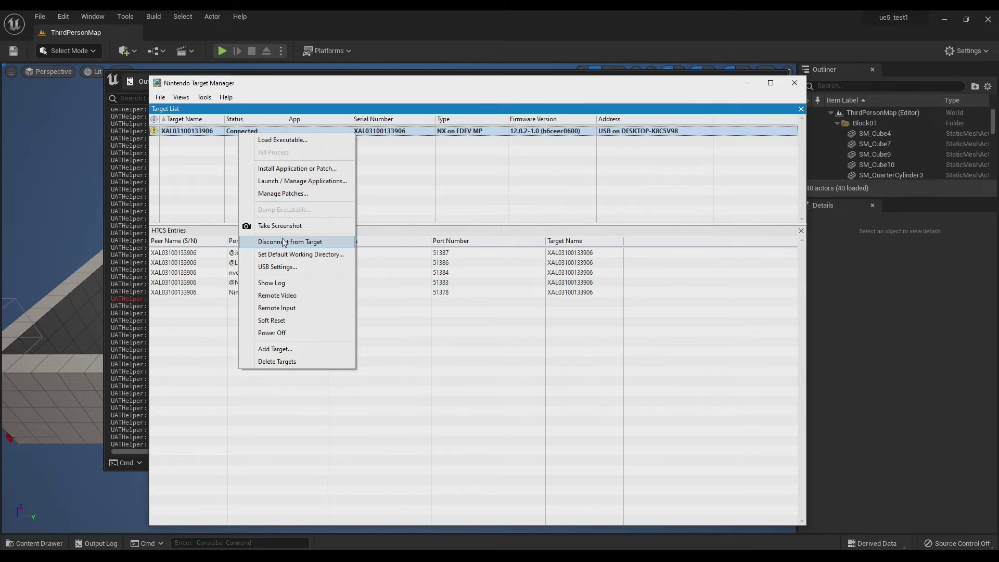
click(288, 171)
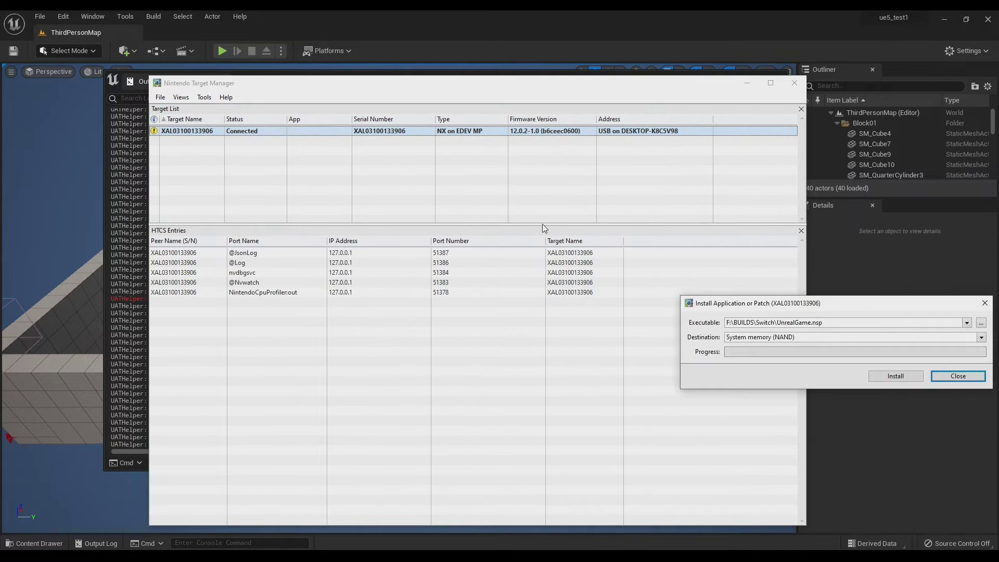
drag(737, 307, 386, 209)
click(627, 223)
click(452, 299)
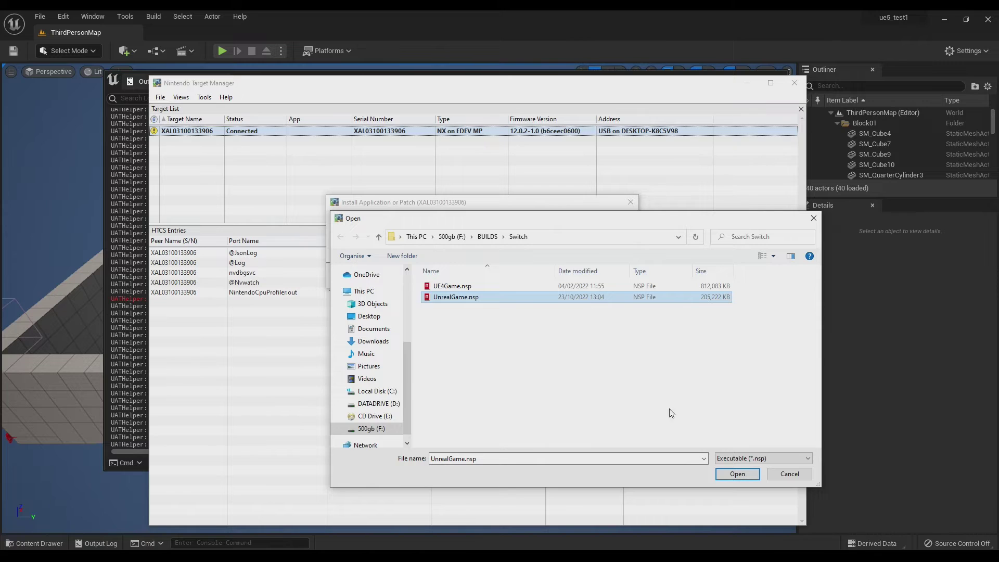
click(737, 474)
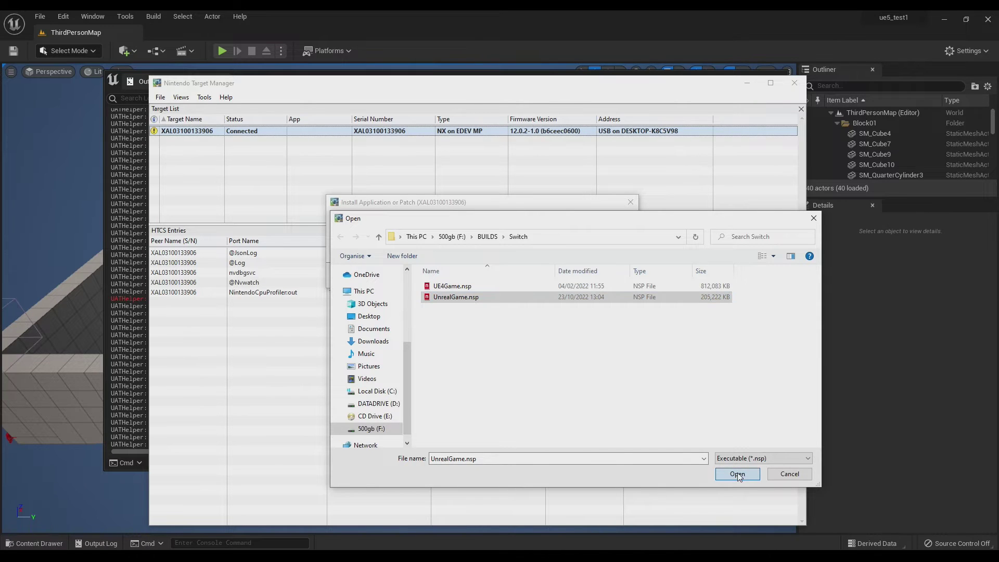
click(545, 278)
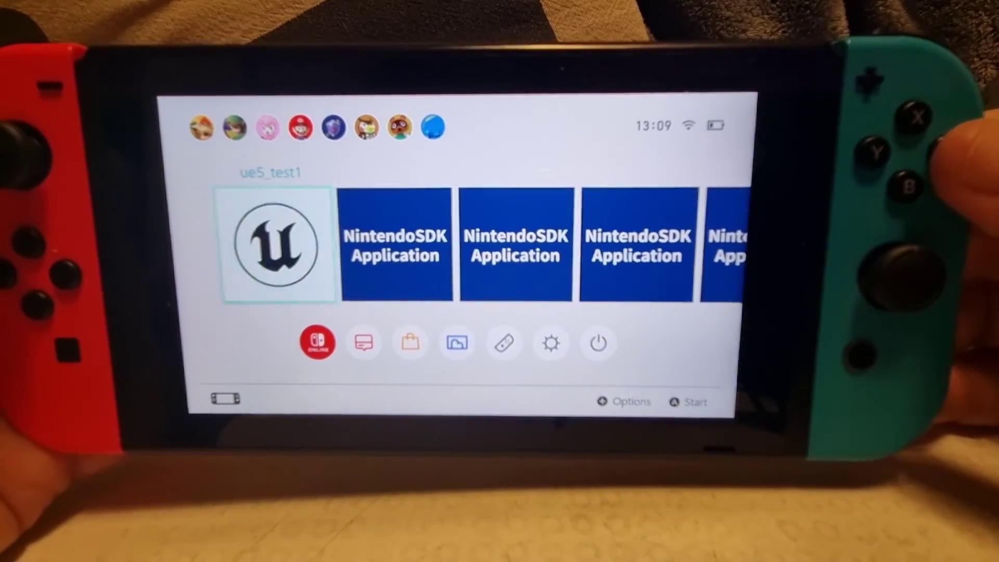
key(a)
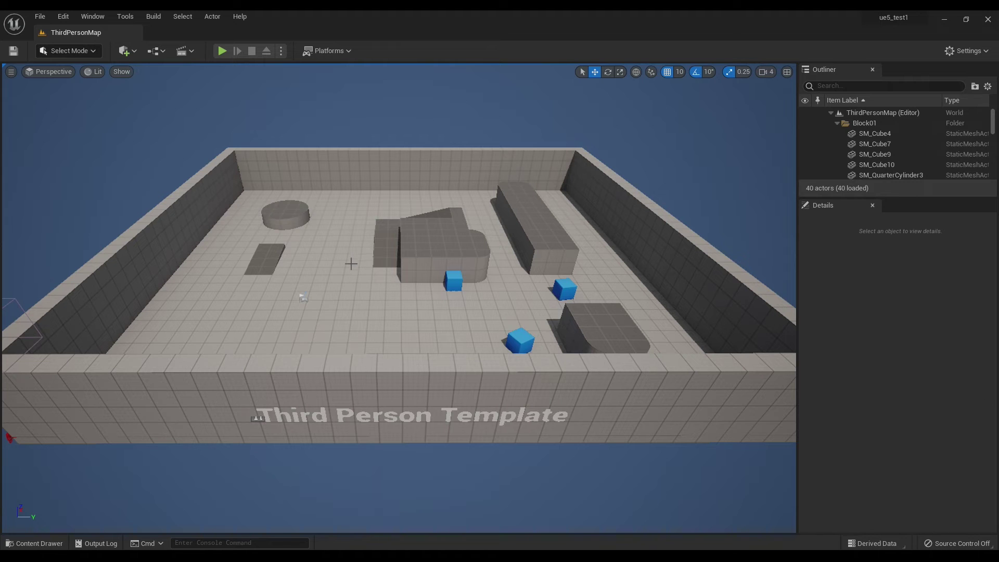
Step: Begin a new games project from the Vehicle template with Mobile as target platform
click(40, 16)
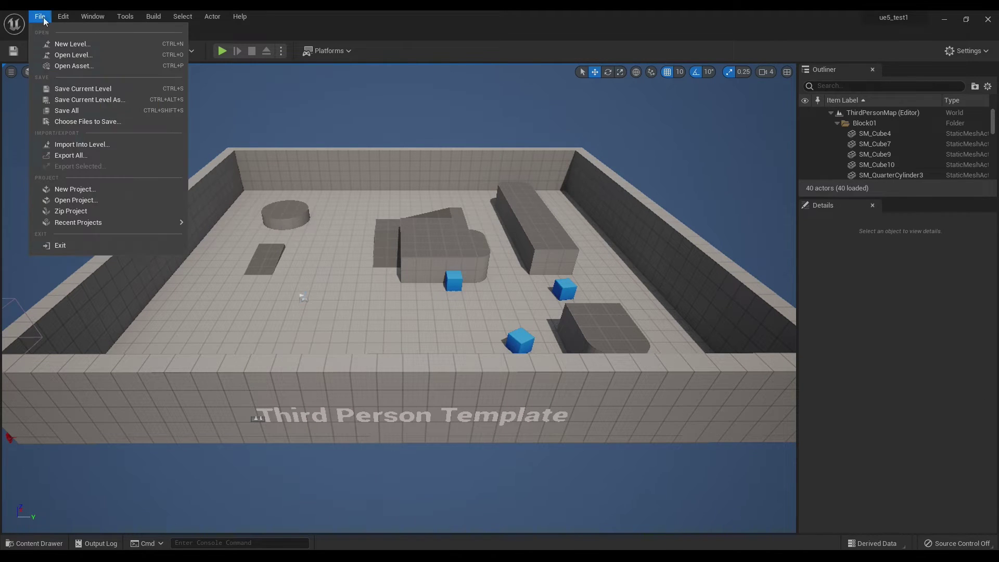
click(86, 191)
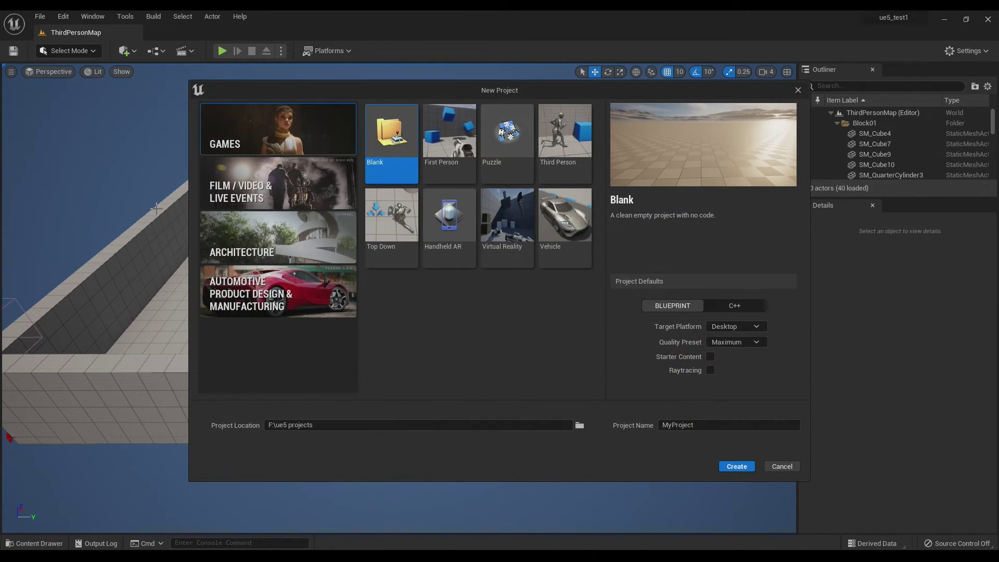
click(560, 229)
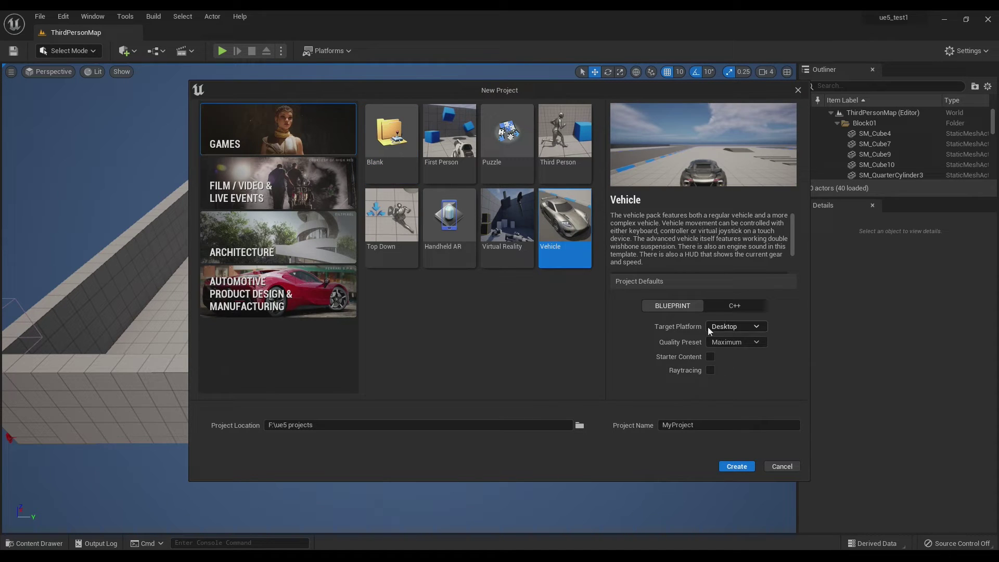
click(734, 326)
click(730, 352)
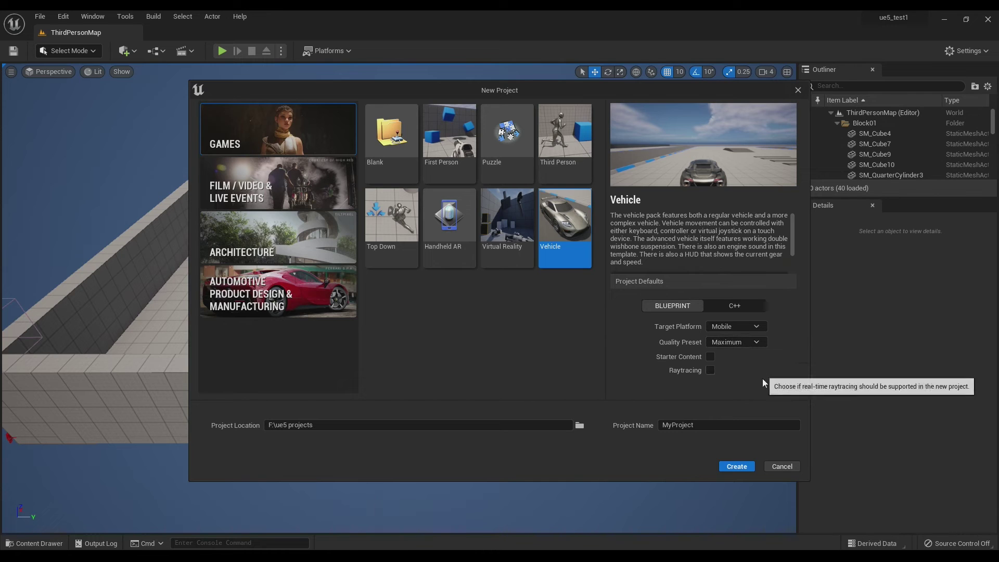
Step: Name the project ue5_vehicle, set its location to F:\ue5 projects\ue5_vehicle and create it
click(714, 425)
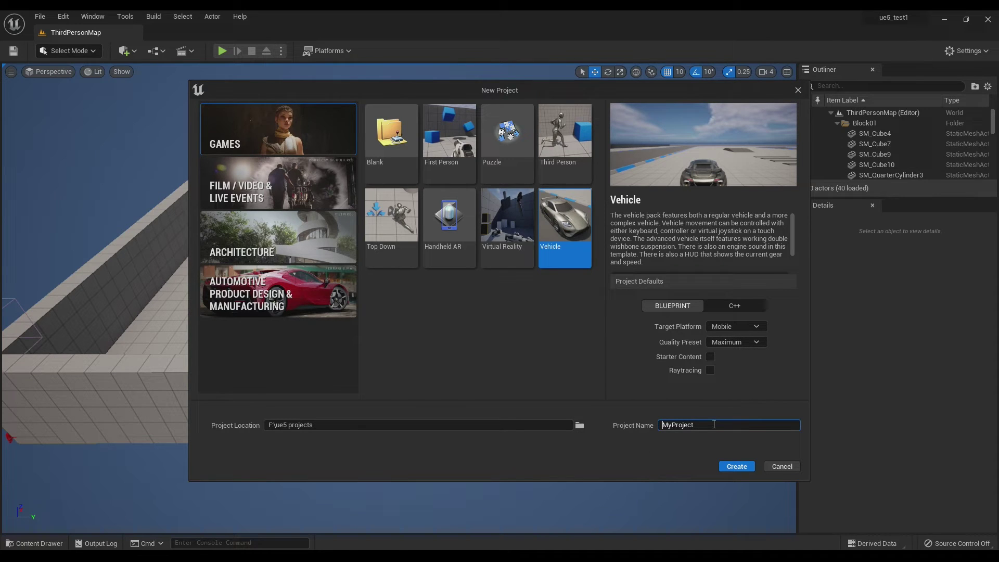
double_click(714, 424)
text(ue5_vehicle)
click(356, 426)
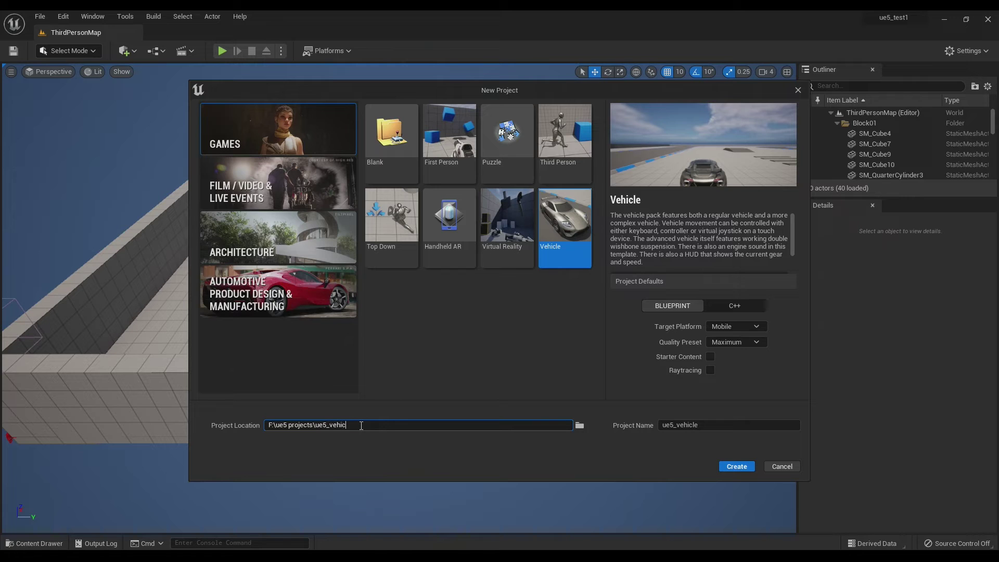
click(736, 467)
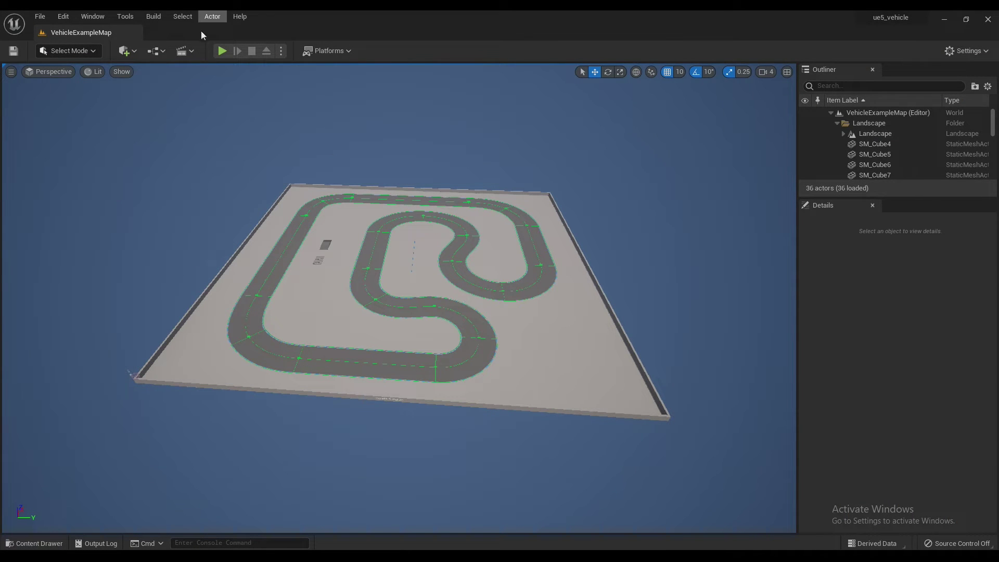
Step: Start packaging the vehicle project for Switch and browse to F:\BUILDS for the output location
click(328, 51)
mouse_move(359, 185)
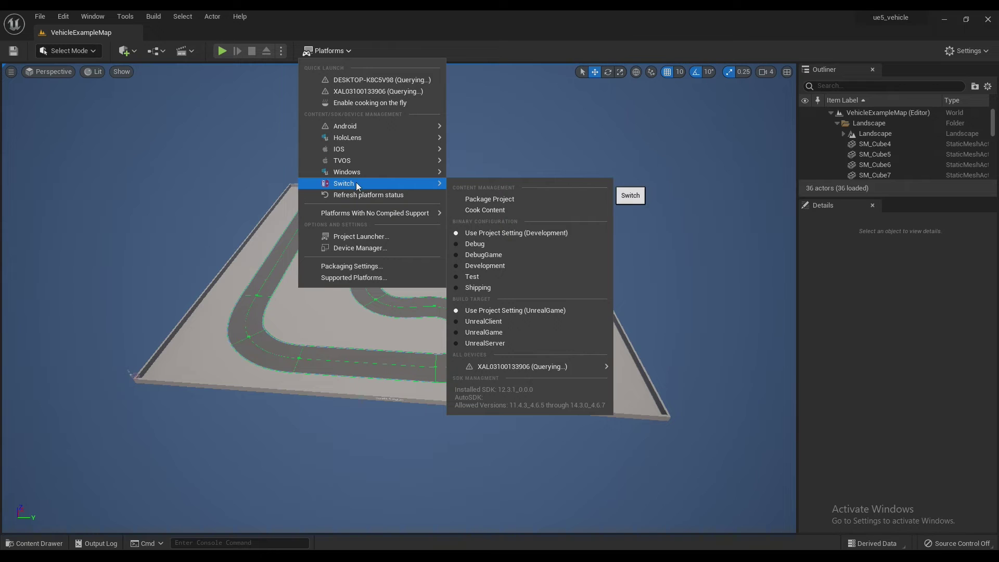
click(499, 201)
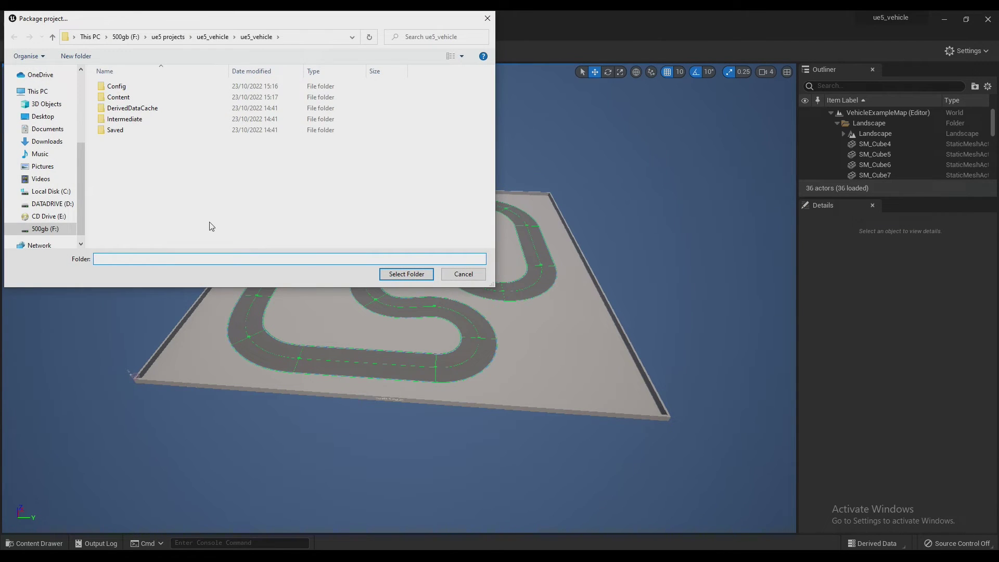
click(45, 229)
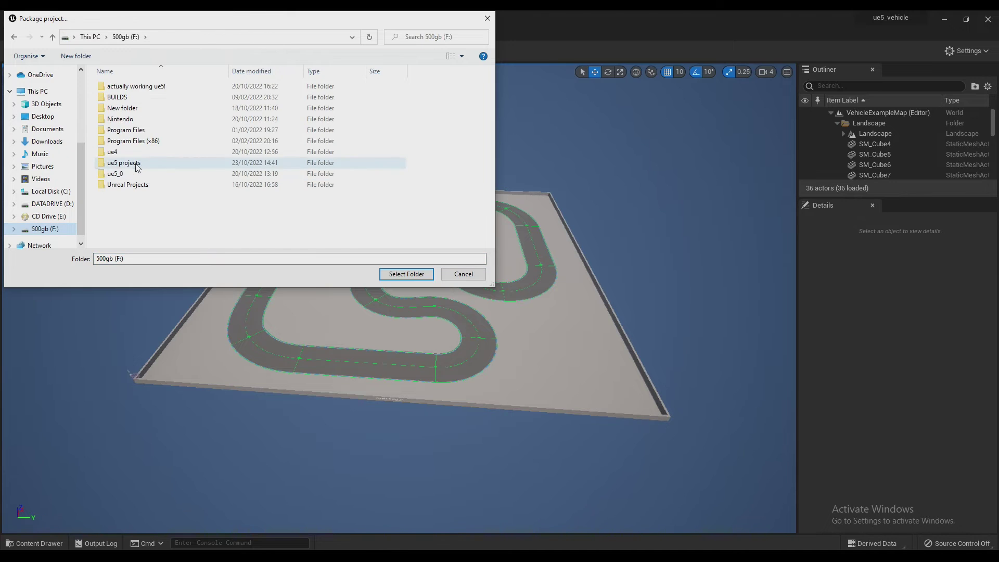
double_click(138, 163)
click(45, 229)
double_click(121, 97)
Step: Create a new folder named vehicle inside F:\BUILDS
right_click(147, 162)
mouse_move(187, 292)
click(294, 291)
text(vehicle)
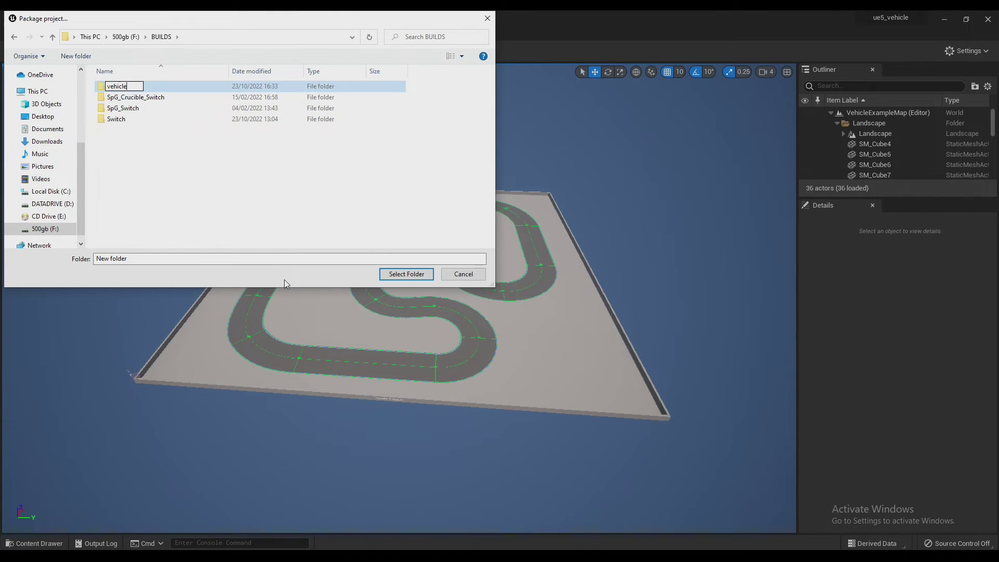
key(Return)
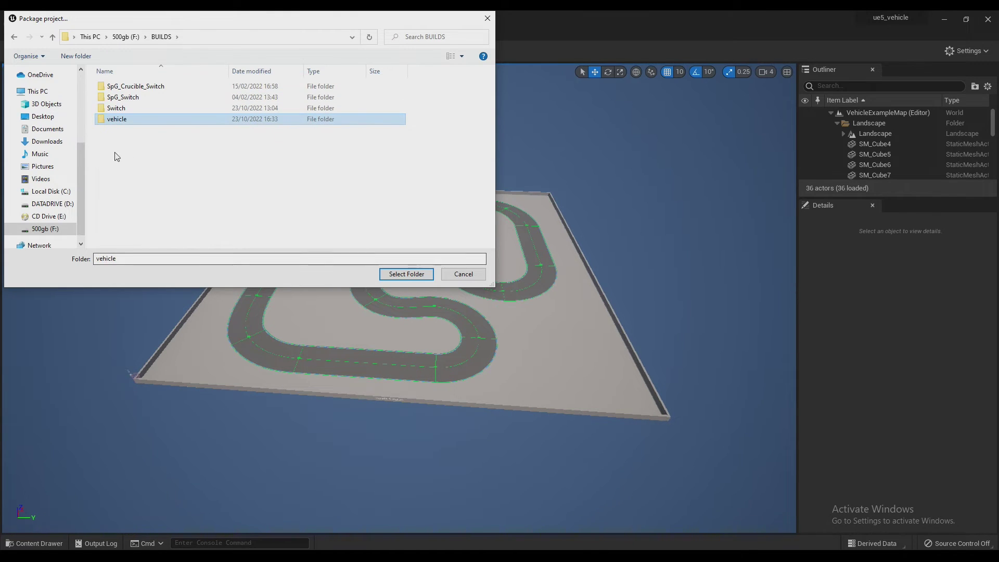
Step: Package the project into the vehicle folder and show the packaging output log
click(416, 277)
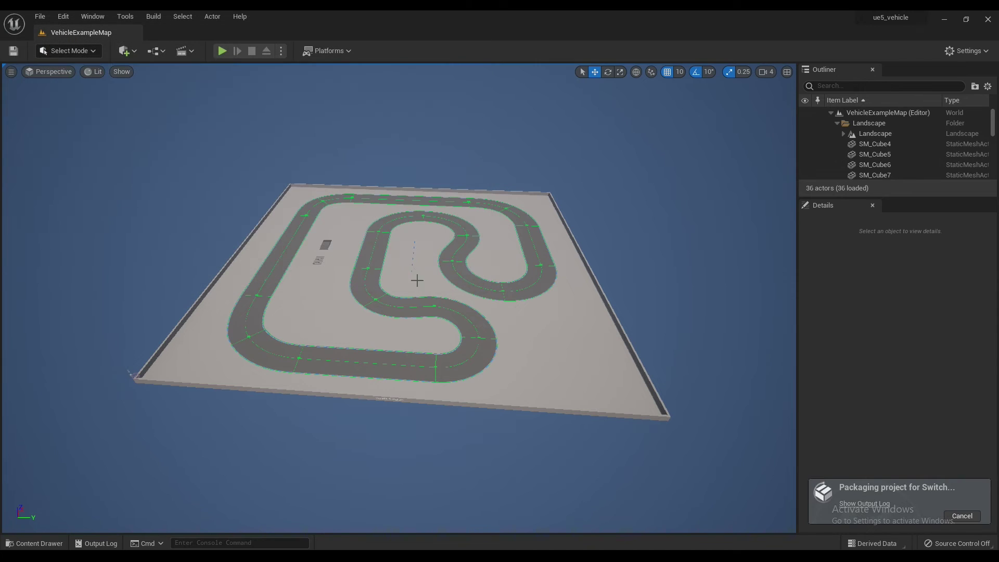
click(849, 508)
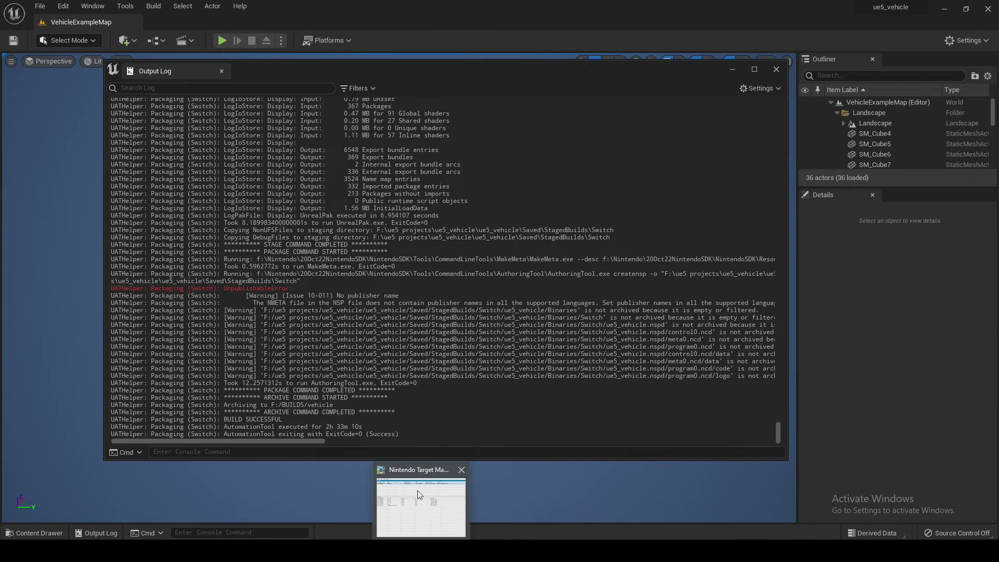
Step: Switch to Nintendo Target Manager and start installing an application on the connected target
click(423, 476)
right_click(244, 129)
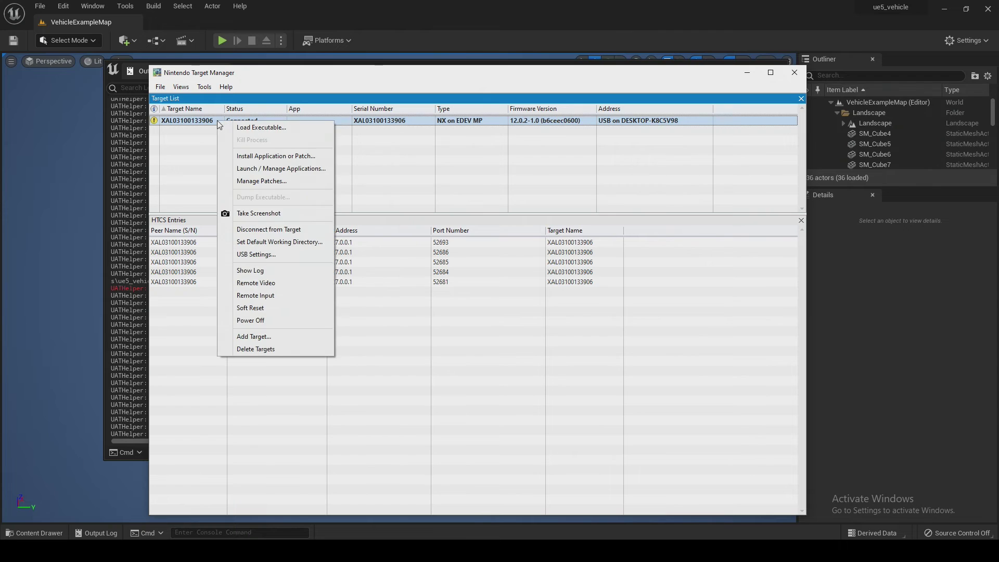
click(255, 156)
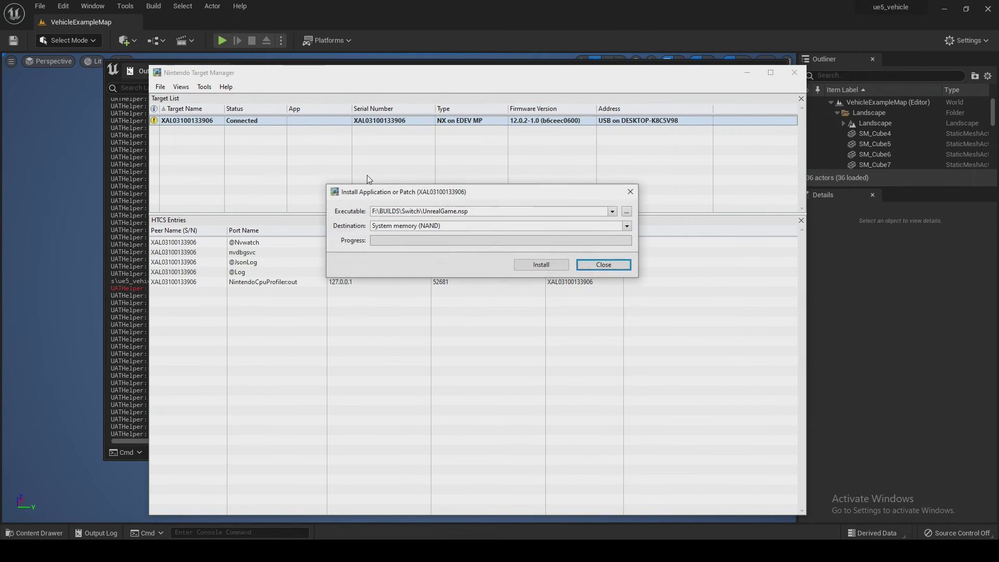
Step: Choose ue5_vehicle.nsp from F:\BUILDS\vehicle\Switch as the executable and install it on the target
click(628, 213)
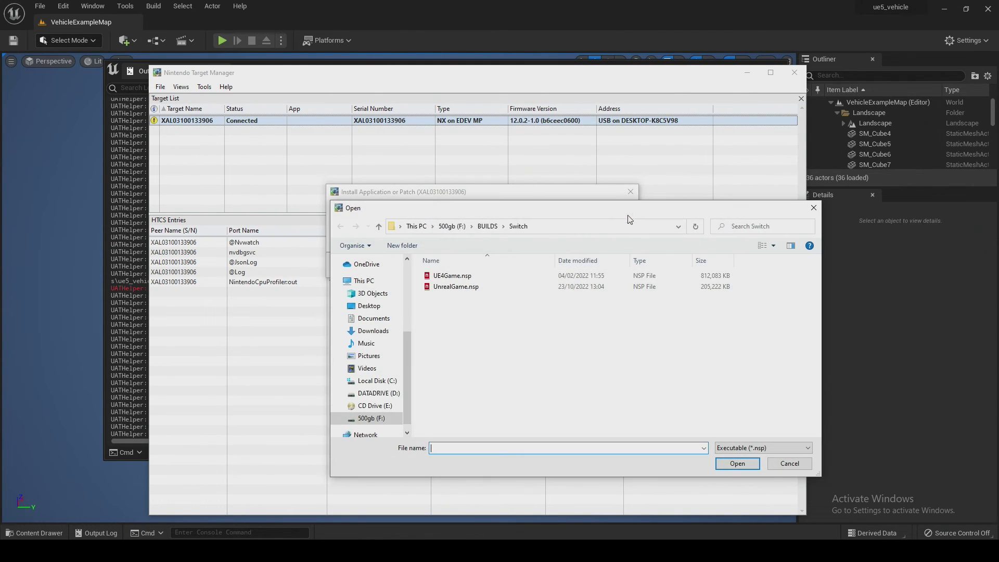
click(379, 228)
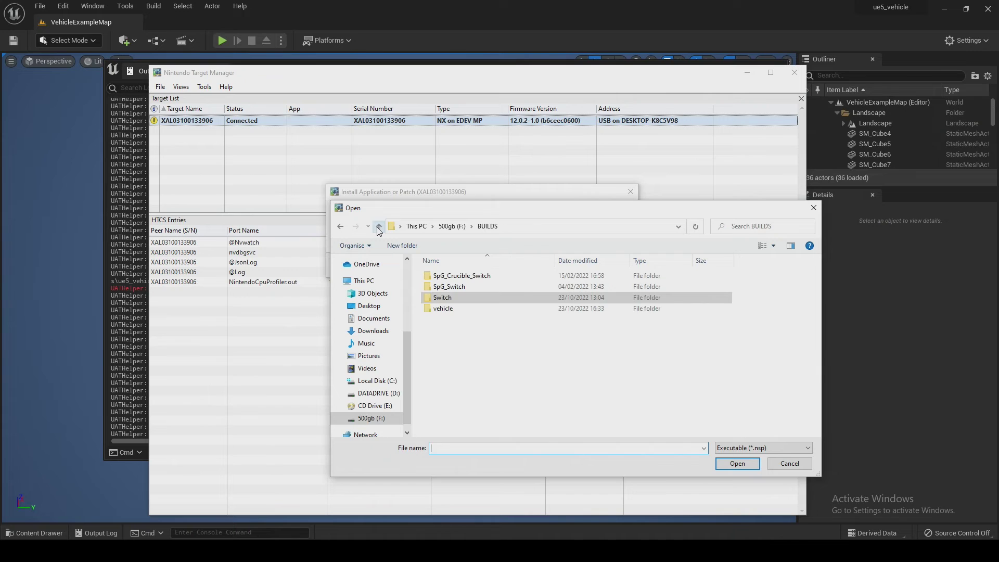
double_click(443, 309)
double_click(446, 276)
click(449, 281)
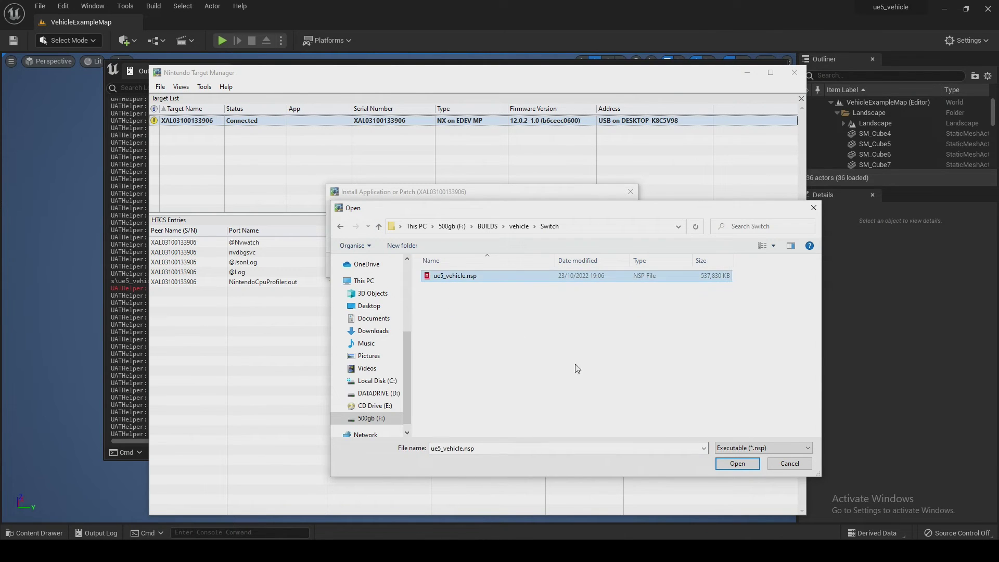
click(737, 464)
click(526, 268)
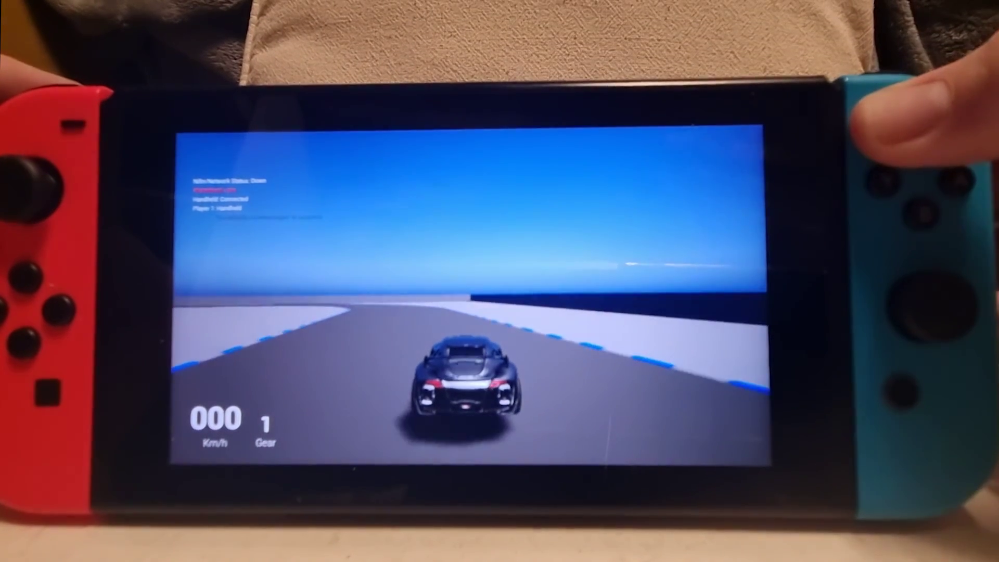
key(c)
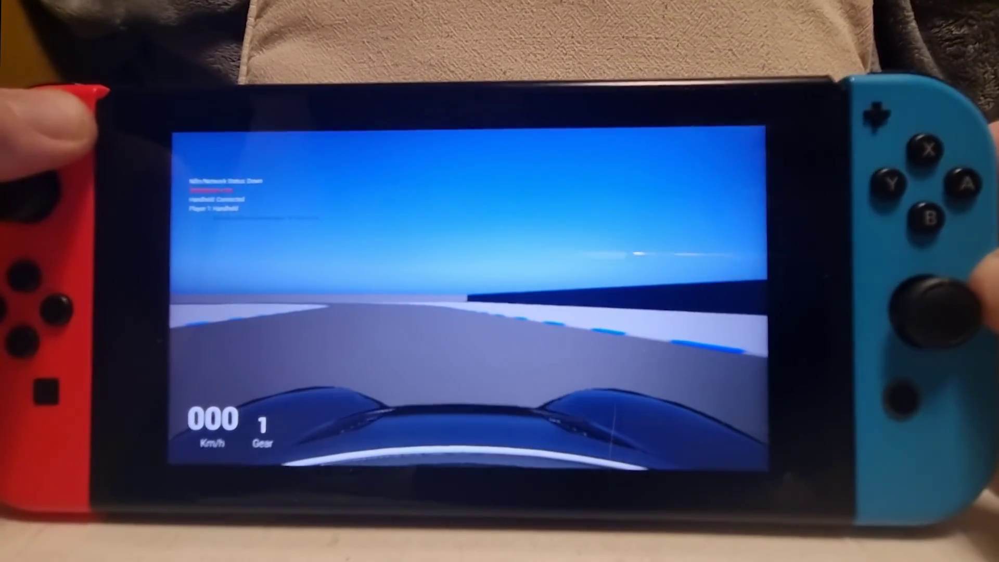